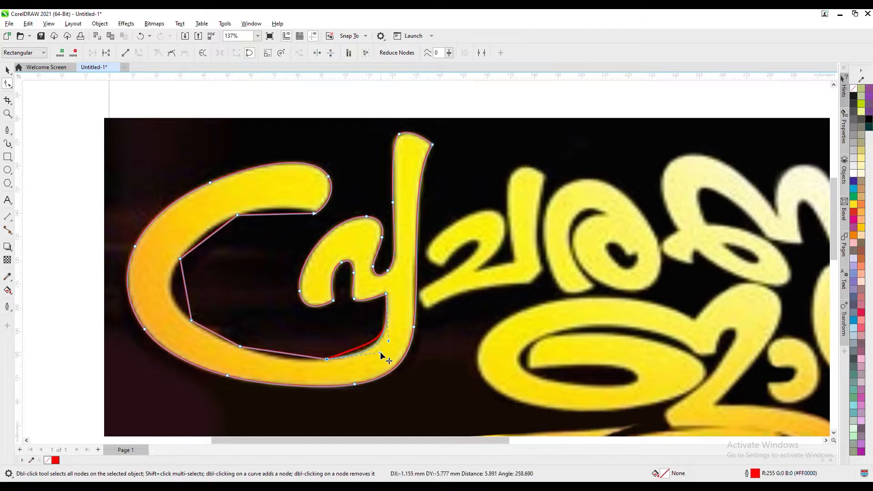
Step: Remove the extra nodes and curve the inner contour of the large first letter to follow the lettering
{"action": "left_click_drag", "start_coordinate": [144, 301], "coordinate": [144, 302]}
{"action": "double_click", "coordinate": [174, 301]}
{"action": "double_click", "coordinate": [180, 259]}
{"action": "left_click", "coordinate": [238, 215]}
{"action": "left_click_drag", "start_coordinate": [211, 236], "coordinate": [288, 205]}
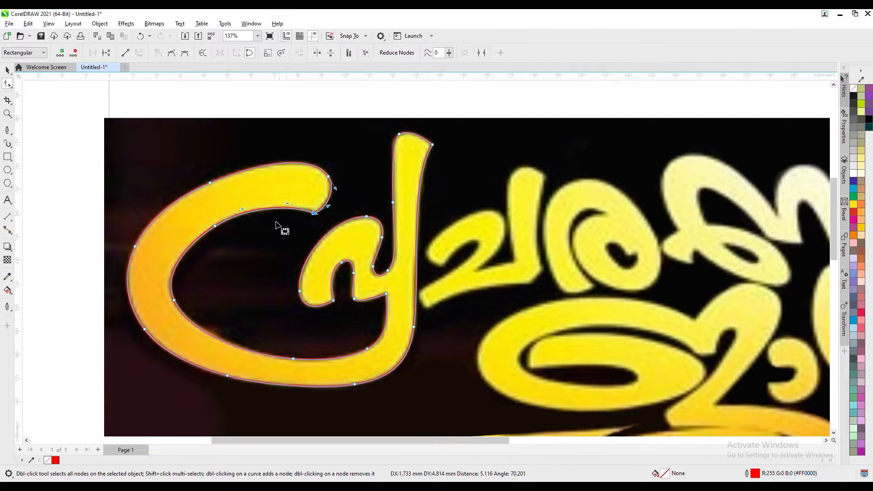
Step: Trace a closed straight-segment outline around the second letter, just after the large first one, with the Pen tool
{"action": "left_click", "coordinate": [7, 130]}
{"action": "left_click", "coordinate": [442, 268]}
{"action": "left_click", "coordinate": [430, 241]}
{"action": "left_click", "coordinate": [472, 215]}
{"action": "left_click", "coordinate": [503, 226]}
{"action": "left_click", "coordinate": [476, 271]}
{"action": "left_click", "coordinate": [514, 263]}
{"action": "left_click", "coordinate": [510, 181]}
{"action": "left_click", "coordinate": [428, 309]}
{"action": "left_click", "coordinate": [427, 286]}
{"action": "left_click", "coordinate": [464, 263]}
{"action": "left_click", "coordinate": [470, 242]}
{"action": "left_click", "coordinate": [443, 268]}
Step: Convert the second letter's outline to curves and reshape its segments and nodes to fit the yellow lettering
{"action": "key", "text": "F10"}
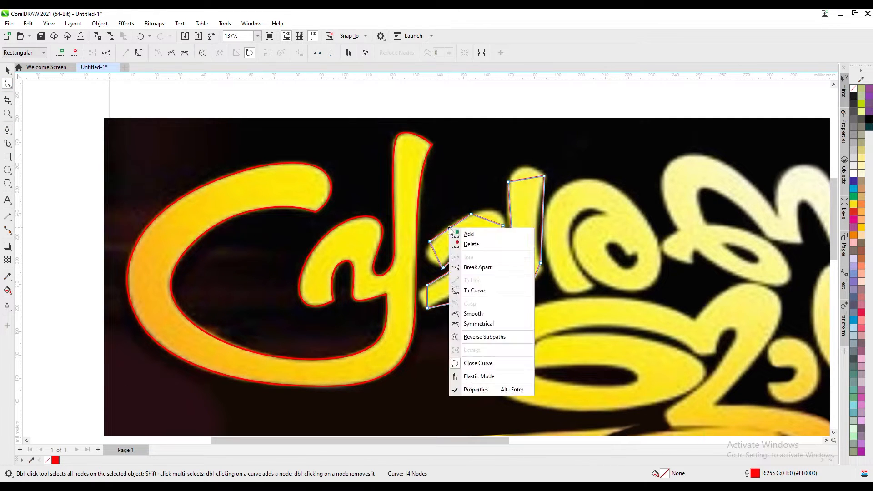
{"action": "left_click_drag", "start_coordinate": [467, 220], "coordinate": [499, 213]}
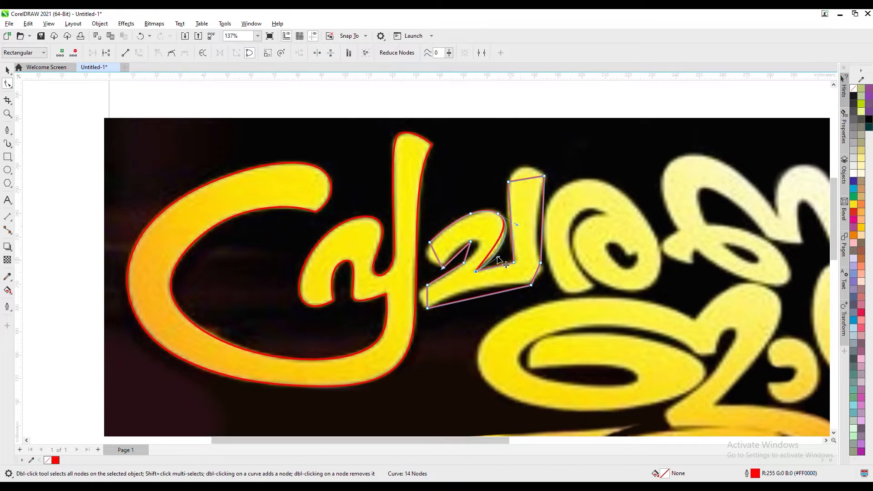
{"action": "left_click_drag", "start_coordinate": [502, 273], "coordinate": [494, 268]}
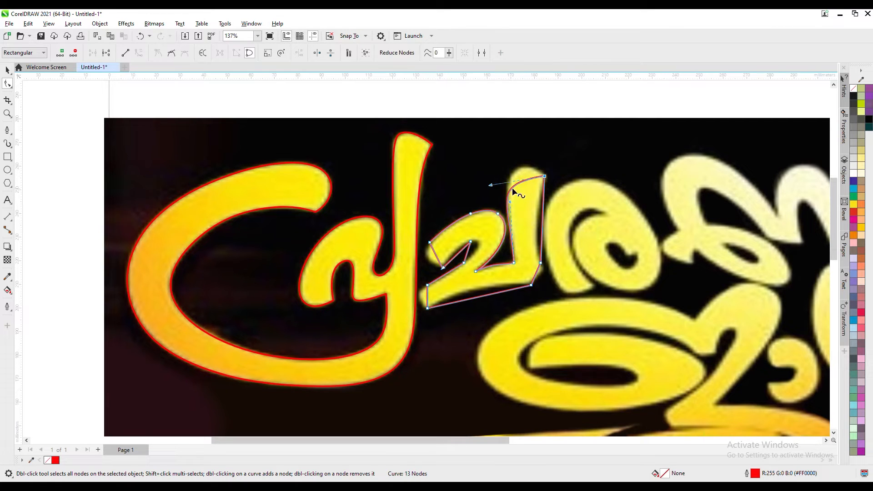
{"action": "left_click_drag", "start_coordinate": [543, 221], "coordinate": [539, 215]}
{"action": "left_click_drag", "start_coordinate": [541, 263], "coordinate": [539, 250]}
{"action": "left_click_drag", "start_coordinate": [535, 271], "coordinate": [540, 269]}
{"action": "left_click", "coordinate": [532, 286]}
{"action": "left_click_drag", "start_coordinate": [479, 298], "coordinate": [438, 313]}
{"action": "mouse_move", "coordinate": [452, 271]}
{"action": "left_mouse_down"}
{"action": "mouse_move", "coordinate": [491, 242]}
{"action": "mouse_move", "coordinate": [444, 268]}
{"action": "left_mouse_up"}
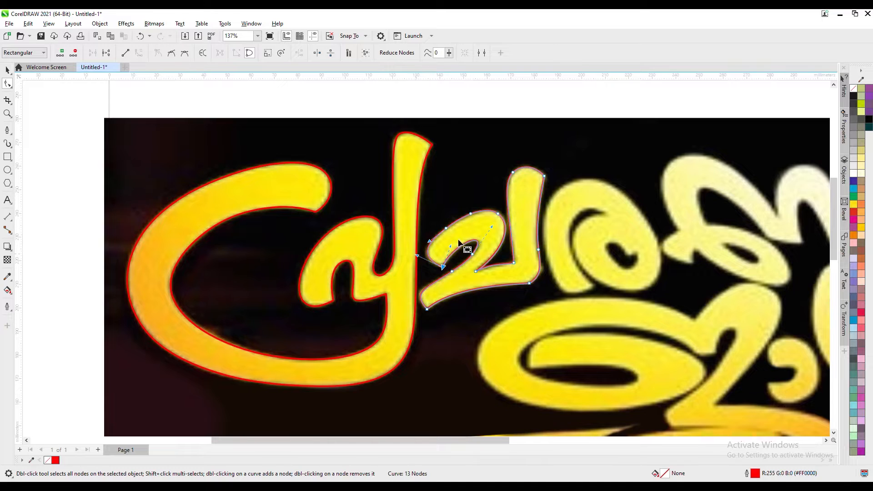
Step: Trace a closed straight-segment outline around the round spiral third letter with the Pen tool
{"action": "key", "text": "space"}
{"action": "left_click", "coordinate": [7, 131]}
{"action": "left_click", "coordinate": [596, 285]}
{"action": "left_click", "coordinate": [558, 285]}
{"action": "left_click", "coordinate": [543, 228]}
{"action": "left_click", "coordinate": [565, 184]}
{"action": "left_click", "coordinate": [619, 188]}
{"action": "left_click", "coordinate": [652, 230]}
{"action": "left_click", "coordinate": [596, 285]}
Step: Convert the spiral letter's outline to curves, delete surplus nodes and bend the segments to match its rounded edges
{"action": "key", "text": "F10"}
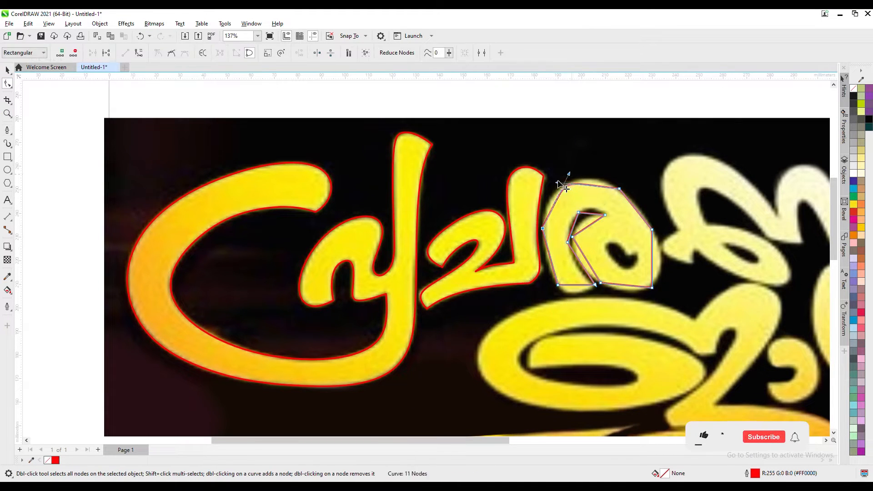
{"action": "double_click", "coordinate": [567, 184]}
{"action": "left_click", "coordinate": [620, 189]}
{"action": "double_click", "coordinate": [632, 202]}
{"action": "left_click_drag", "start_coordinate": [653, 288], "coordinate": [660, 262]}
{"action": "left_click_drag", "start_coordinate": [601, 283], "coordinate": [627, 291]}
{"action": "left_click_drag", "start_coordinate": [587, 259], "coordinate": [566, 213]}
{"action": "double_click", "coordinate": [579, 213]}
{"action": "right_click", "coordinate": [590, 214]}
{"action": "left_click", "coordinate": [616, 275]}
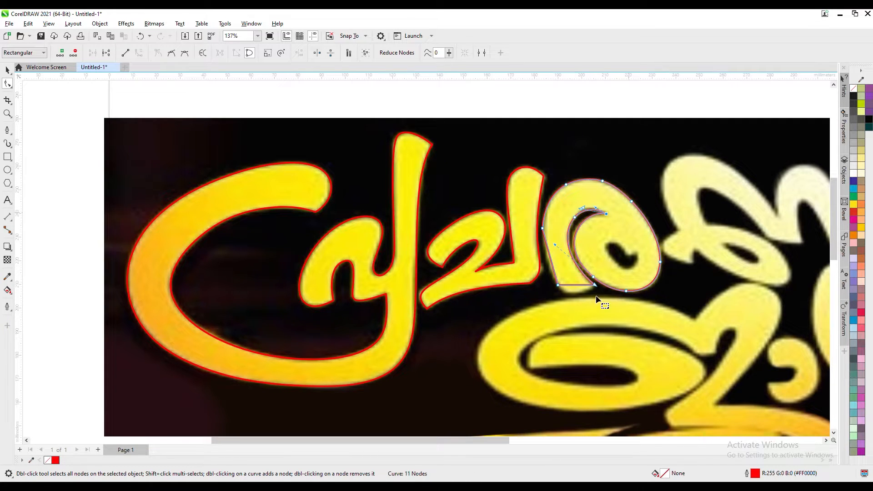
{"action": "left_click", "coordinate": [567, 186]}
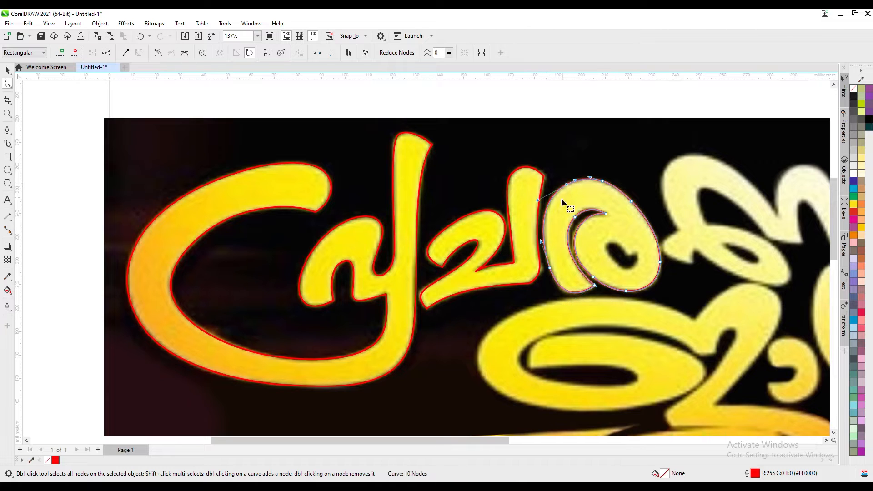
Step: Trace a closed six-point outline around the small dark hole inside the spiral letter
{"action": "left_click", "coordinate": [7, 131]}
{"action": "left_click", "coordinate": [626, 255]}
{"action": "left_click", "coordinate": [615, 240]}
{"action": "left_click", "coordinate": [605, 250]}
{"action": "left_click", "coordinate": [619, 268]}
{"action": "left_click", "coordinate": [635, 267]}
{"action": "left_click", "coordinate": [637, 251]}
{"action": "left_click", "coordinate": [626, 254]}
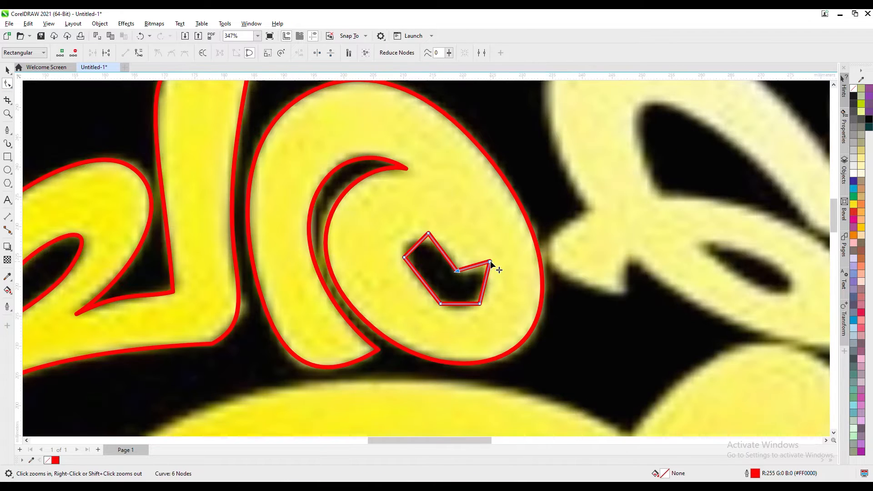
Step: Reshape the small hole's outline into smooth curves by removing extra nodes and bending its segments
{"action": "double_click", "coordinate": [457, 270]}
{"action": "left_click_drag", "start_coordinate": [486, 262], "coordinate": [481, 267]}
{"action": "left_click_drag", "start_coordinate": [460, 304], "coordinate": [480, 298]}
{"action": "double_click", "coordinate": [441, 304]}
{"action": "left_click_drag", "start_coordinate": [439, 319], "coordinate": [442, 315]}
{"action": "left_click_drag", "start_coordinate": [404, 258], "coordinate": [407, 254]}
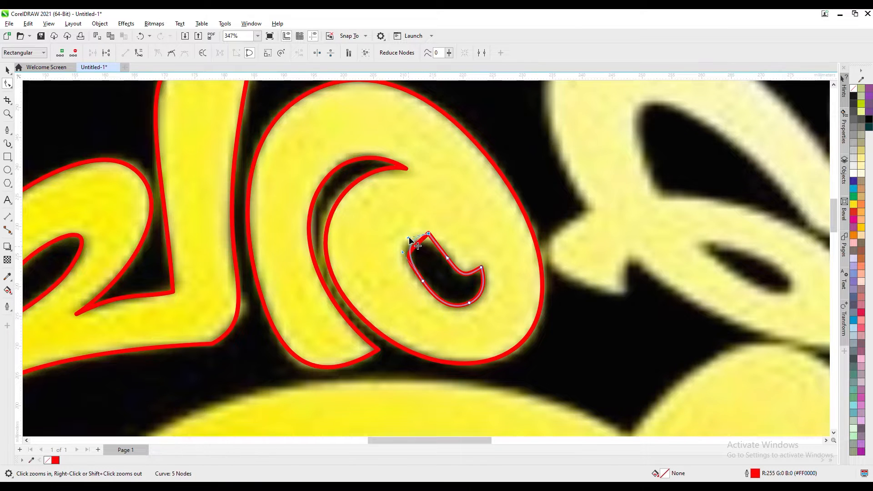
{"action": "double_click", "coordinate": [433, 242]}
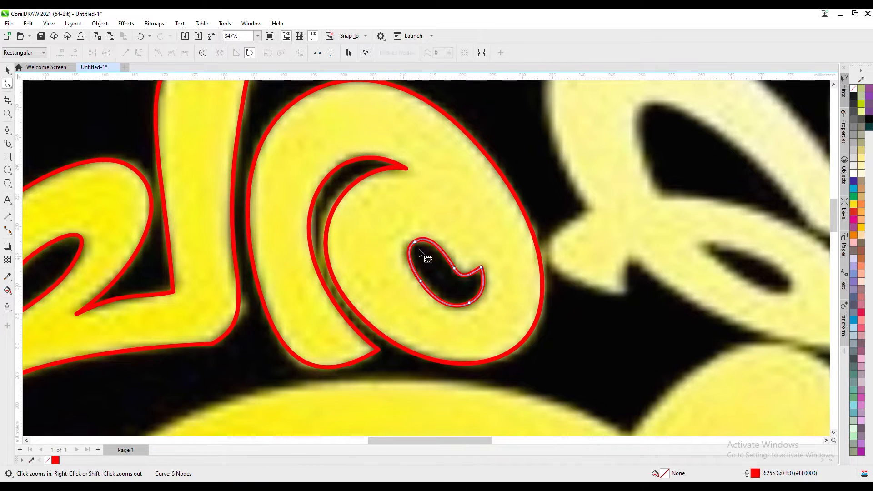
Step: Combine the hole with the spiral letter's outer outline
{"action": "key", "text": "space"}
{"action": "left_click", "coordinate": [531, 219], "text": "shift"}
{"action": "key", "text": "ctrl+l"}
Step: Trace the cream double-arched letter with the Pen tool from its lower-left tail over both arches to the right leg's inner slot
{"action": "scroll", "coordinate": [527, 221], "scroll_direction": "down", "scroll_amount": 3}
{"action": "key", "text": "F2"}
{"action": "left_click_drag", "start_coordinate": [501, 126], "coordinate": [765, 321]}
{"action": "key", "text": "p"}
{"action": "left_click", "coordinate": [284, 309]}
{"action": "left_click", "coordinate": [249, 301]}
{"action": "left_click", "coordinate": [247, 266]}
{"action": "left_click", "coordinate": [263, 258]}
{"action": "left_click", "coordinate": [235, 173]}
{"action": "left_click", "coordinate": [284, 140]}
{"action": "left_click", "coordinate": [412, 230]}
{"action": "left_click", "coordinate": [608, 224]}
{"action": "left_click", "coordinate": [610, 281]}
{"action": "left_click", "coordinate": [593, 326]}
{"action": "left_click", "coordinate": [550, 326]}
{"action": "left_click", "coordinate": [563, 268]}
{"action": "left_click", "coordinate": [560, 223]}
{"action": "left_click", "coordinate": [543, 223]}
{"action": "left_click", "coordinate": [544, 256]}
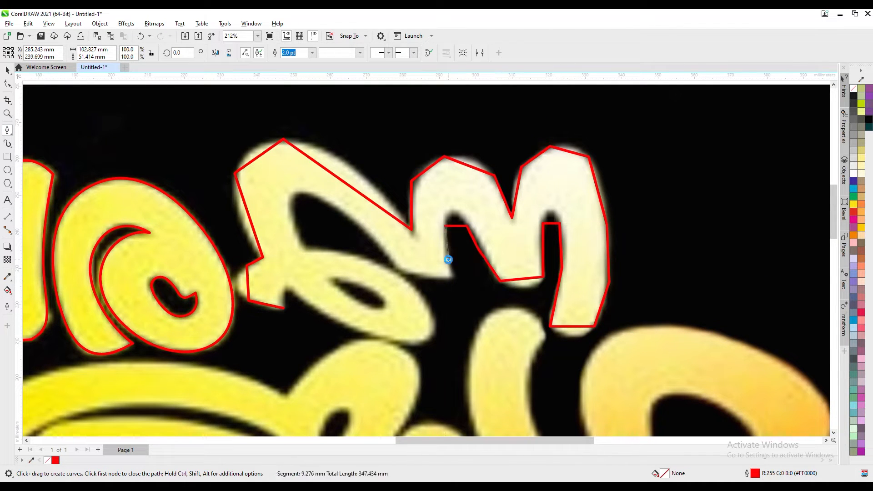
Step: Trace around the lower oval loop of the double-arched letter and close the outline at its starting point
{"action": "left_click", "coordinate": [362, 258]}
{"action": "left_click", "coordinate": [416, 288]}
{"action": "left_click", "coordinate": [434, 317]}
{"action": "left_click", "coordinate": [414, 348]}
{"action": "left_click", "coordinate": [343, 326]}
{"action": "left_click", "coordinate": [286, 286]}
{"action": "left_click", "coordinate": [283, 309]}
Step: Convert the new outline's nodes to curves and round the large upper-left loop of the double-arched letter
{"action": "key", "text": "F10"}
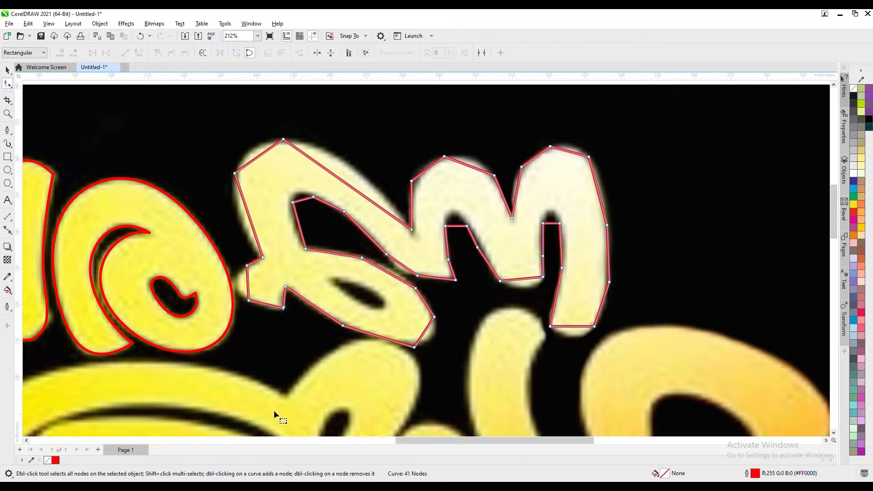
{"action": "left_click_drag", "start_coordinate": [205, 143], "coordinate": [204, 143]}
{"action": "double_click", "coordinate": [241, 159]}
{"action": "double_click", "coordinate": [284, 139]}
{"action": "left_click", "coordinate": [411, 230]}
{"action": "left_click_drag", "start_coordinate": [356, 191], "coordinate": [375, 170]}
{"action": "left_click_drag", "start_coordinate": [272, 105], "coordinate": [279, 110]}
{"action": "left_click_drag", "start_coordinate": [412, 230], "coordinate": [412, 232]}
Step: Convert the left side of the first arch to a curve and round the arch's top
{"action": "right_click", "coordinate": [412, 199]}
{"action": "left_click", "coordinate": [438, 261]}
{"action": "double_click", "coordinate": [412, 181]}
{"action": "left_click", "coordinate": [412, 232]}
{"action": "left_click_drag", "start_coordinate": [444, 157], "coordinate": [414, 162]}
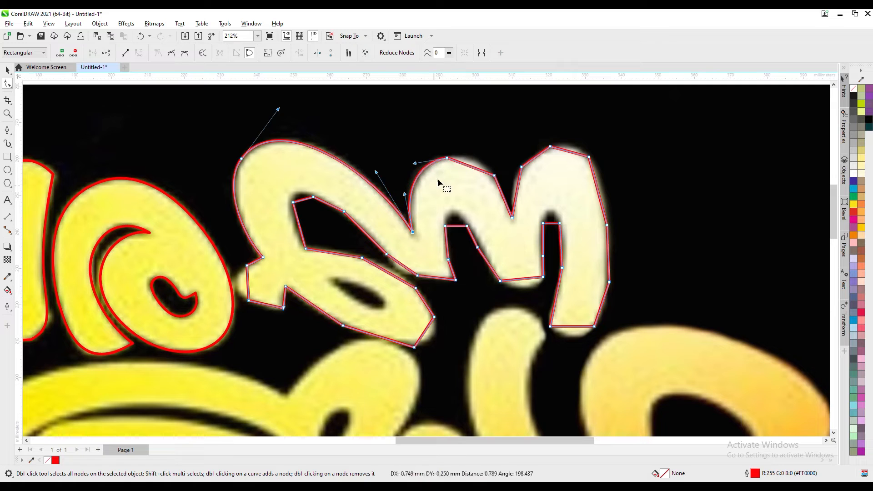
{"action": "left_click_drag", "start_coordinate": [431, 163], "coordinate": [436, 160]}
{"action": "left_click_drag", "start_coordinate": [481, 140], "coordinate": [477, 145]}
Step: Curve the left side, top and upper right side of the second arch, deleting its surplus nodes
{"action": "right_click", "coordinate": [517, 193]}
{"action": "left_click", "coordinate": [543, 255]}
{"action": "double_click", "coordinate": [522, 167]}
{"action": "left_click", "coordinate": [512, 217]}
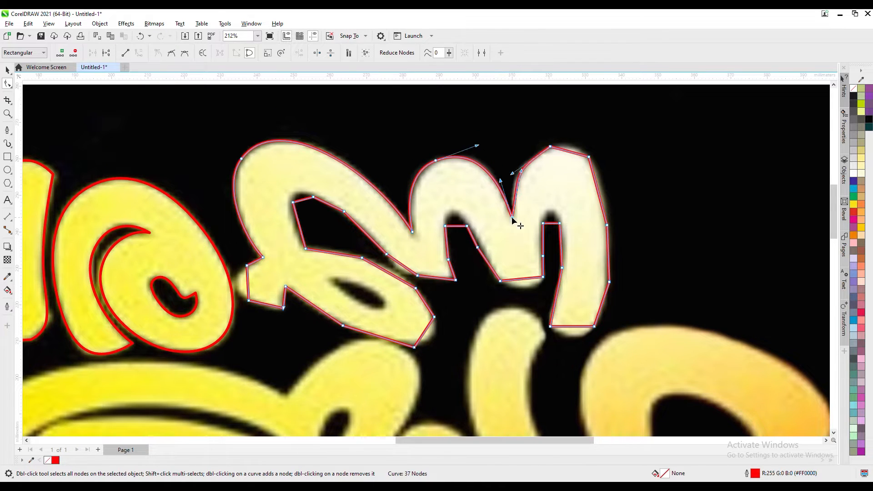
{"action": "double_click", "coordinate": [551, 146]}
{"action": "double_click", "coordinate": [589, 157]}
{"action": "double_click", "coordinate": [566, 147]}
{"action": "left_click_drag", "start_coordinate": [582, 153], "coordinate": [596, 157]}
{"action": "double_click", "coordinate": [607, 225]}
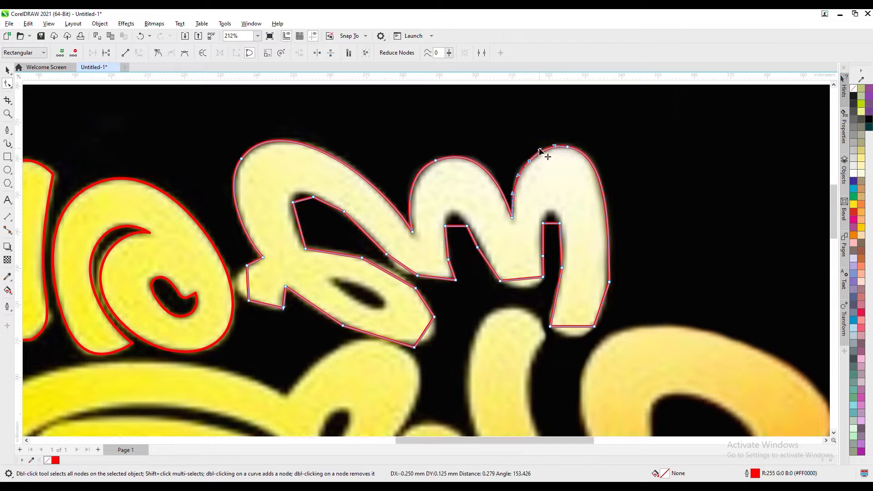
Step: Round the lower end of the double-arched letter's right leg with a curved bottom edge
{"action": "double_click", "coordinate": [610, 283]}
{"action": "left_click_drag", "start_coordinate": [594, 327], "coordinate": [601, 310]}
{"action": "right_click", "coordinate": [576, 318]}
{"action": "left_click", "coordinate": [602, 380]}
{"action": "left_click_drag", "start_coordinate": [584, 315], "coordinate": [548, 317]}
{"action": "left_click_drag", "start_coordinate": [569, 332], "coordinate": [568, 341]}
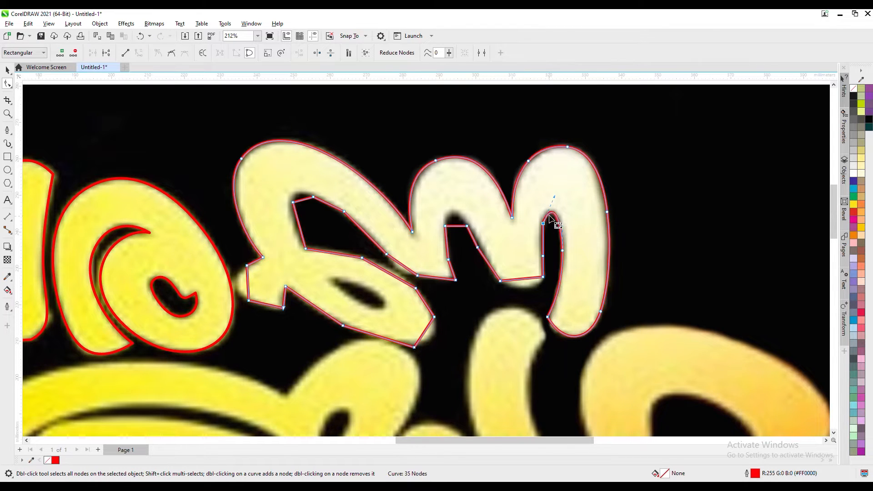
Step: Delete surplus nodes in the slot beside the right leg and curve the slot and the middle leg's bottom
{"action": "key", "text": "Delete"}
{"action": "double_click", "coordinate": [544, 266]}
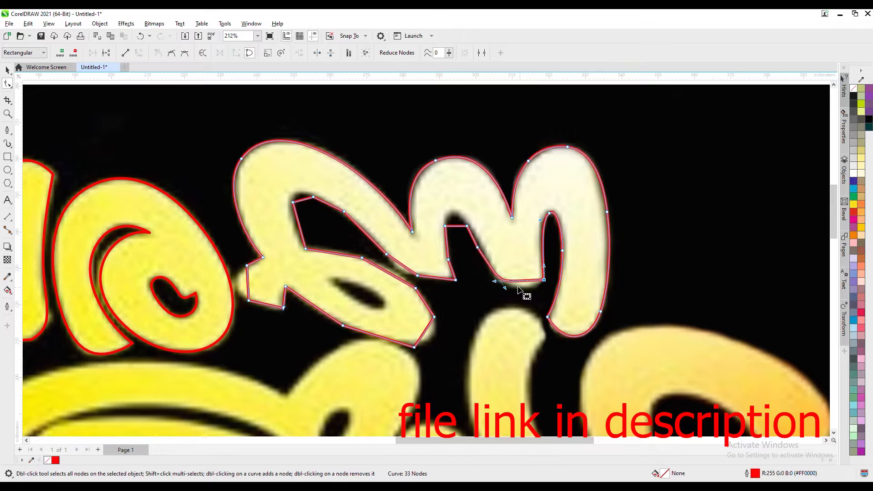
{"action": "double_click", "coordinate": [504, 283]}
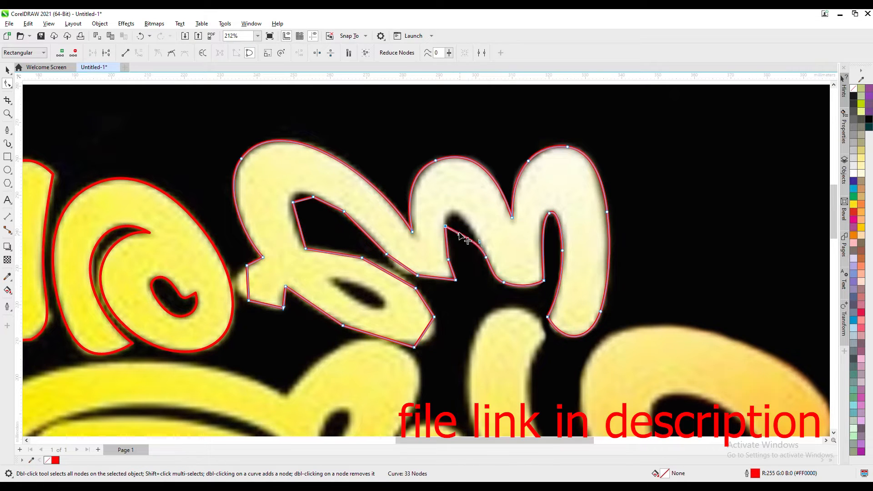
Step: Nudge the node inside the first arch's opening up and to the left to fit the opening's rounded top
{"action": "key", "text": "Up"}
{"action": "key", "text": "Up"}
{"action": "key", "text": "Up"}
{"action": "key", "text": "Up"}
{"action": "key", "text": "Up"}
{"action": "key", "text": "Left"}
{"action": "key", "text": "Left"}
Step: Curve the left leg's bottom edge and the contour of the dark opening inside the upper-left loop
{"action": "right_click", "coordinate": [432, 276]}
{"action": "left_click", "coordinate": [459, 340]}
{"action": "double_click", "coordinate": [418, 275]}
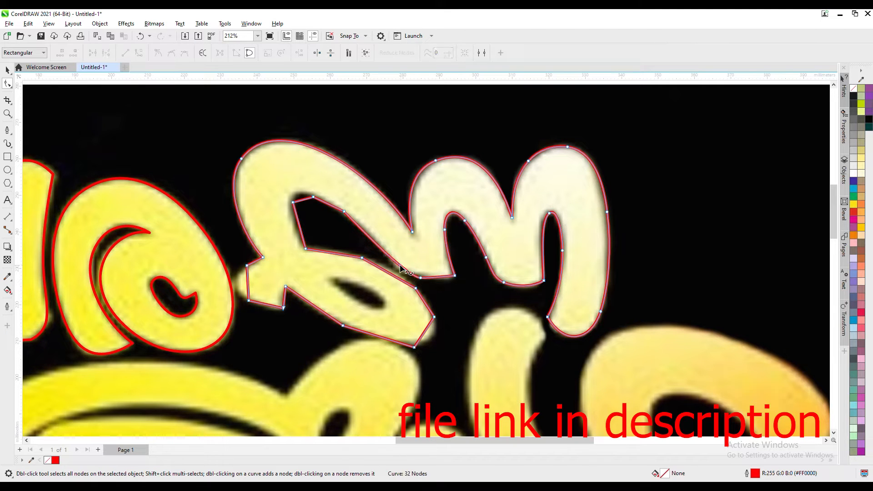
{"action": "left_click", "coordinate": [455, 276]}
{"action": "double_click", "coordinate": [345, 212]}
{"action": "double_click", "coordinate": [313, 197]}
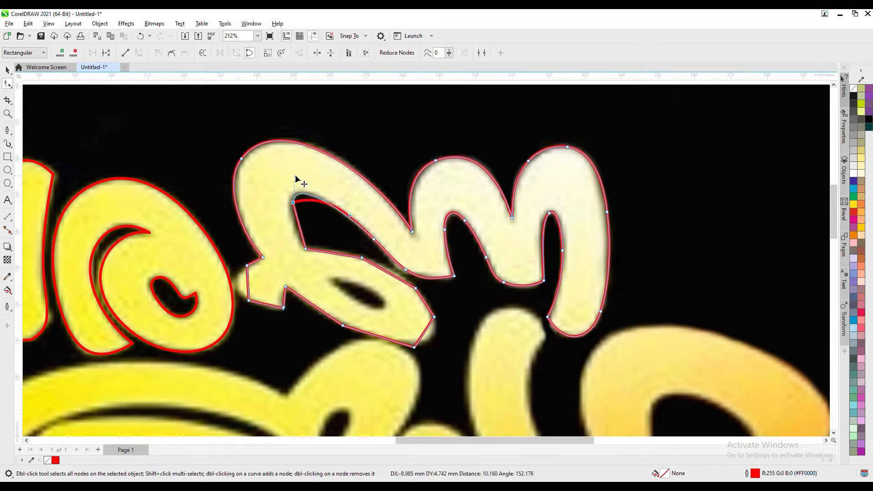
{"action": "left_click_drag", "start_coordinate": [295, 208], "coordinate": [292, 207]}
{"action": "left_click_drag", "start_coordinate": [303, 236], "coordinate": [298, 235]}
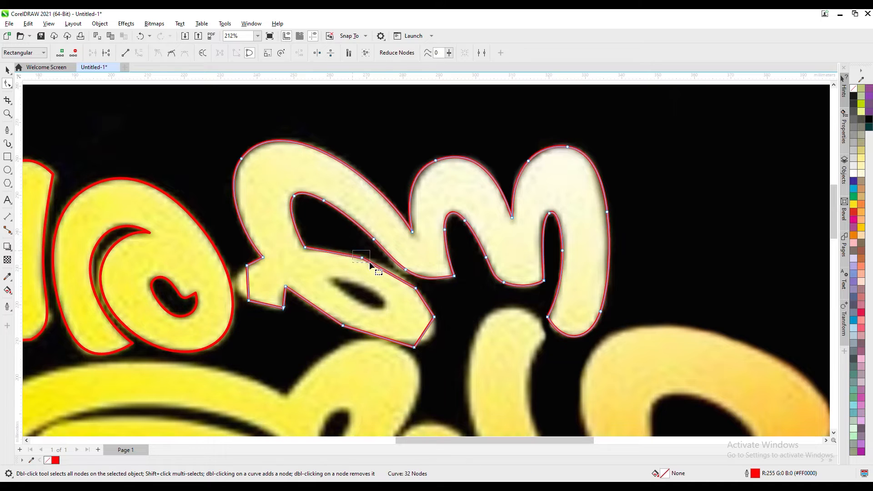
Step: Round the right end and lower edge of the letter's lower oval loop
{"action": "left_click_drag", "start_coordinate": [446, 323], "coordinate": [448, 326]}
{"action": "mouse_move", "coordinate": [435, 318]}
{"action": "left_mouse_down"}
{"action": "mouse_move", "coordinate": [442, 331]}
{"action": "mouse_move", "coordinate": [433, 334]}
{"action": "left_mouse_up"}
{"action": "left_click_drag", "start_coordinate": [428, 344], "coordinate": [396, 343]}
{"action": "double_click", "coordinate": [344, 326]}
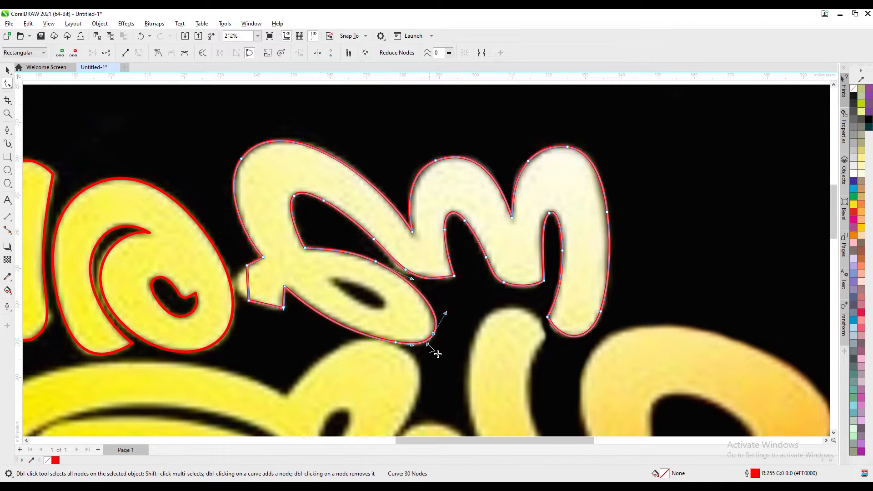
Step: Reshape the tail at the letter's lower left into a rounded tip by removing extra nodes and curving its edges
{"action": "left_click_drag", "start_coordinate": [286, 315], "coordinate": [283, 311]}
{"action": "double_click", "coordinate": [283, 311]}
{"action": "double_click", "coordinate": [287, 341]}
{"action": "left_click_drag", "start_coordinate": [281, 355], "coordinate": [287, 352]}
{"action": "double_click", "coordinate": [250, 302]}
{"action": "double_click", "coordinate": [247, 266]}
{"action": "left_click_drag", "start_coordinate": [252, 296], "coordinate": [288, 286]}
Step: Trace the narrow dark hole inside the lower oval loop with the Pen tool
{"action": "left_click", "coordinate": [7, 130]}
{"action": "left_click", "coordinate": [325, 277]}
{"action": "left_click", "coordinate": [360, 281]}
{"action": "left_click", "coordinate": [385, 301]}
{"action": "left_click", "coordinate": [382, 313]}
{"action": "left_click", "coordinate": [366, 305]}
Step: Convert the narrow hole inside the lower oval loop to curves, shift its pointed tip and smooth its edges
{"action": "right_click", "coordinate": [365, 305]}
{"action": "left_click", "coordinate": [391, 392]}
{"action": "left_click_drag", "start_coordinate": [383, 314], "coordinate": [383, 317]}
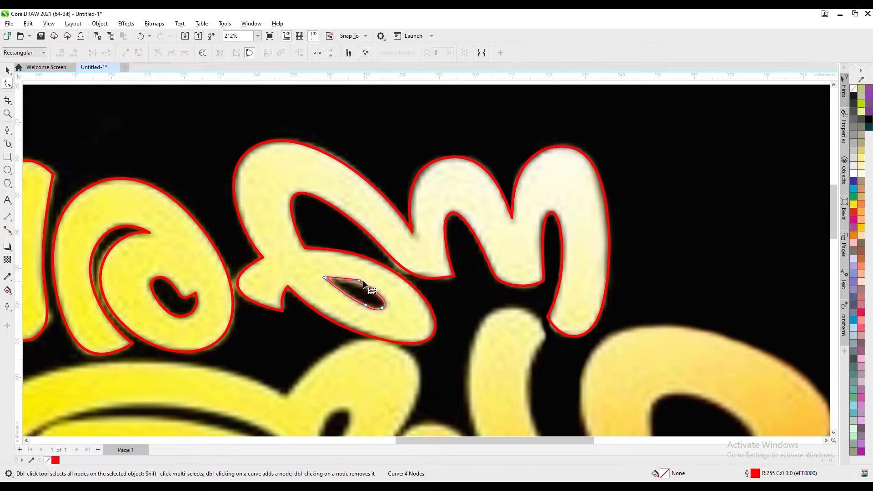
{"action": "key", "text": "Right"}
{"action": "key", "text": "Right"}
{"action": "key", "text": "Right"}
{"action": "key", "text": "Right"}
{"action": "key", "text": "Right"}
{"action": "key", "text": "Right"}
{"action": "key", "text": "Right"}
{"action": "key", "text": "Down"}
{"action": "key", "text": "Down"}
{"action": "key", "text": "Down"}
{"action": "key", "text": "Down"}
{"action": "key", "text": "Down"}
{"action": "left_click_drag", "start_coordinate": [346, 293], "coordinate": [339, 290]}
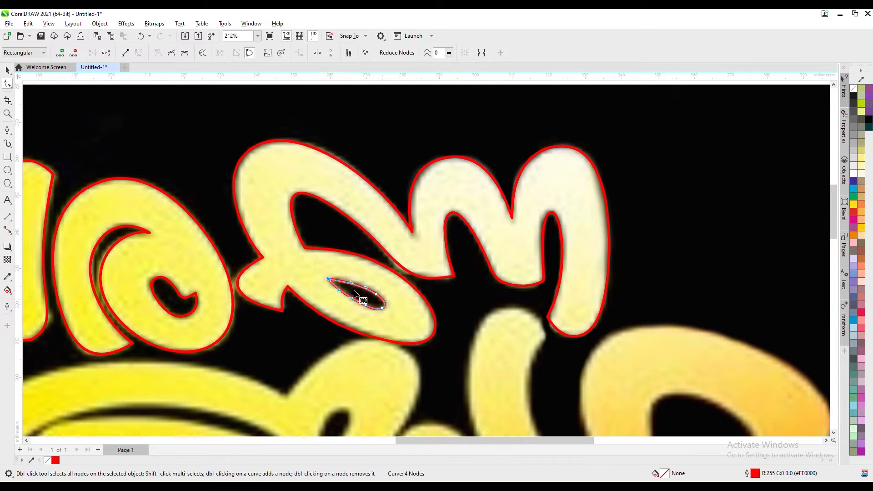
Step: Select all traced outlines of the first word, combine them and fill the result with yellow
{"action": "left_click", "coordinate": [8, 71]}
{"action": "scroll", "coordinate": [451, 187], "scroll_direction": "down", "scroll_amount": 4}
{"action": "left_click_drag", "start_coordinate": [620, 291], "coordinate": [154, 150]}
{"action": "key", "text": "ctrl+l"}
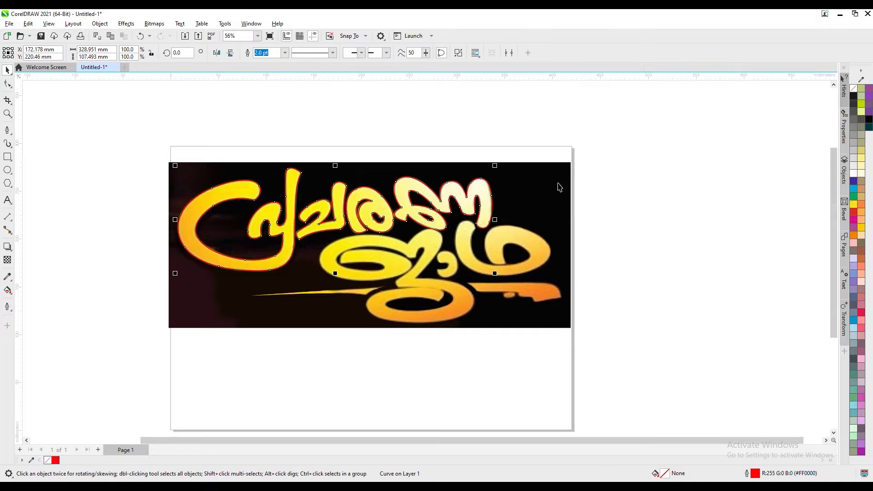
{"action": "left_click", "coordinate": [854, 204]}
{"action": "left_click", "coordinate": [643, 191]}
Step: Start a straight-segment Pen outline of the second word's first letter along the inner and outer edges of its large loop
{"action": "scroll", "coordinate": [448, 277], "scroll_direction": "up", "scroll_amount": 3}
{"action": "left_click", "coordinate": [7, 130]}
{"action": "left_click", "coordinate": [222, 245]}
{"action": "left_click", "coordinate": [235, 219]}
{"action": "left_click", "coordinate": [273, 215]}
{"action": "left_click", "coordinate": [347, 227]}
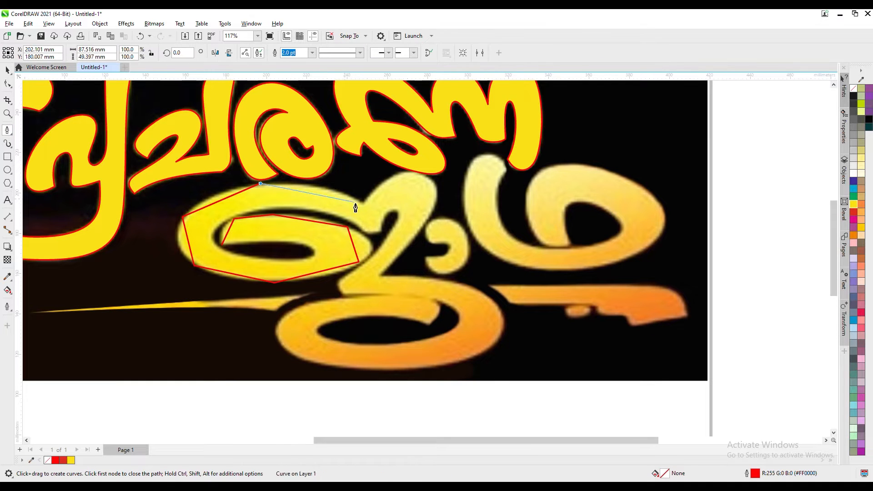
Step: Continue the Pen outline around the bottom oval, its spiral end and the upper edge of its inner hole
{"action": "left_click", "coordinate": [394, 370]}
{"action": "left_click", "coordinate": [294, 356]}
{"action": "left_click", "coordinate": [282, 315]}
{"action": "left_click", "coordinate": [331, 298]}
{"action": "left_click", "coordinate": [423, 299]}
{"action": "left_click", "coordinate": [428, 326]}
{"action": "left_click", "coordinate": [348, 317]}
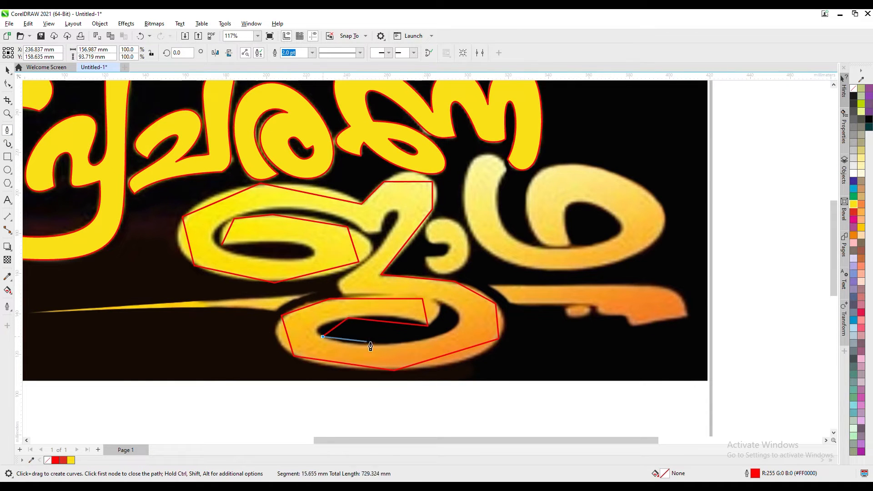
Step: Bring the Pen outline back up the letter's neck, around the narrow slit and along the gap above the inner loop
{"action": "left_click", "coordinate": [353, 293]}
{"action": "left_click", "coordinate": [344, 292]}
{"action": "left_click", "coordinate": [345, 276]}
{"action": "left_click", "coordinate": [387, 236]}
{"action": "left_click", "coordinate": [396, 220]}
{"action": "left_click", "coordinate": [386, 217]}
{"action": "left_click", "coordinate": [381, 233]}
{"action": "left_click", "coordinate": [284, 208]}
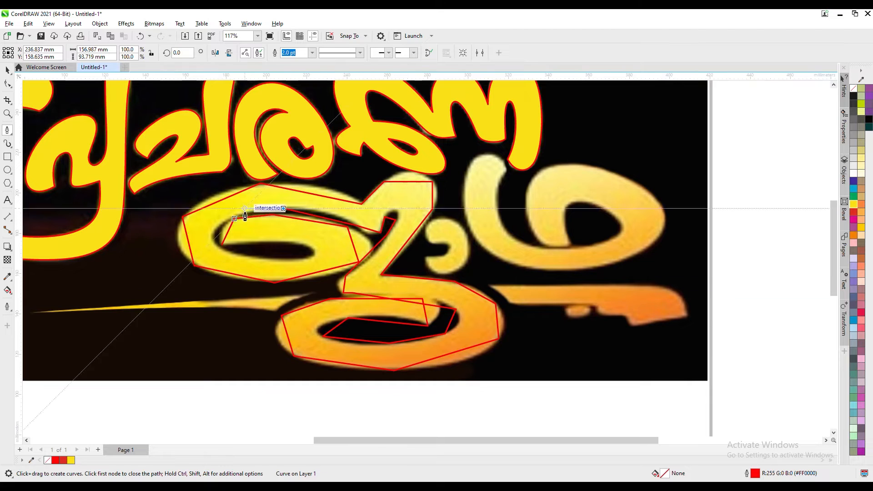
Step: Curve the upper edge of the letter's inner loop with the Shape tool, removing the surplus corner nodes
{"action": "left_click", "coordinate": [3, 86]}
{"action": "scroll", "coordinate": [255, 224], "scroll_direction": "up", "scroll_amount": 2}
{"action": "double_click", "coordinate": [208, 211]}
{"action": "double_click", "coordinate": [226, 209]}
{"action": "double_click", "coordinate": [298, 202]}
{"action": "left_click_drag", "start_coordinate": [393, 215], "coordinate": [399, 195]}
Step: Round the right end and bottom edge of the large loop by replacing corner nodes and bending the segments
{"action": "left_click_drag", "start_coordinate": [472, 230], "coordinate": [576, 264]}
{"action": "double_click", "coordinate": [498, 311]}
{"action": "left_click_drag", "start_coordinate": [302, 360], "coordinate": [302, 356]}
{"action": "double_click", "coordinate": [443, 338]}
{"action": "double_click", "coordinate": [525, 264]}
{"action": "left_click_drag", "start_coordinate": [524, 264], "coordinate": [523, 264]}
{"action": "double_click", "coordinate": [392, 209]}
{"action": "double_click", "coordinate": [302, 356]}
Step: Curve the lower-left side of the large loop and remove its corner node
{"action": "left_click_drag", "start_coordinate": [182, 335], "coordinate": [138, 352]}
{"action": "double_click", "coordinate": [187, 344]}
{"action": "double_click", "coordinate": [115, 320]}
{"action": "left_click_drag", "start_coordinate": [98, 261], "coordinate": [49, 267]}
{"action": "double_click", "coordinate": [76, 265]}
Step: Curve the large loop's outer top edge up to the notch where the slanted stroke begins
{"action": "double_click", "coordinate": [87, 207]}
{"action": "left_click_drag", "start_coordinate": [269, 129], "coordinate": [268, 132]}
{"action": "left_click_drag", "start_coordinate": [214, 155], "coordinate": [181, 135]}
{"action": "double_click", "coordinate": [158, 159]}
{"action": "double_click", "coordinate": [268, 132]}
{"action": "left_click_drag", "start_coordinate": [384, 153], "coordinate": [455, 133]}
{"action": "left_click_drag", "start_coordinate": [505, 177], "coordinate": [507, 173]}
Step: Round the top of the slanted stroke by removing its corner nodes and bending the outline
{"action": "double_click", "coordinate": [556, 125]}
{"action": "left_click_drag", "start_coordinate": [669, 125], "coordinate": [674, 125]}
{"action": "scroll", "coordinate": [675, 125], "scroll_direction": "up", "scroll_amount": 1}
{"action": "left_click_drag", "start_coordinate": [577, 175], "coordinate": [616, 119]}
{"action": "left_click_drag", "start_coordinate": [576, 158], "coordinate": [554, 165]}
{"action": "double_click", "coordinate": [642, 156]}
{"action": "double_click", "coordinate": [674, 176]}
{"action": "left_click_drag", "start_coordinate": [670, 240], "coordinate": [668, 249]}
Step: Curve the slanted stroke's right edge down to the inner corner above the bottom oval
{"action": "left_click_drag", "start_coordinate": [678, 210], "coordinate": [688, 213]}
{"action": "left_click_drag", "start_coordinate": [642, 156], "coordinate": [648, 163]}
{"action": "double_click", "coordinate": [680, 211]}
{"action": "double_click", "coordinate": [668, 248]}
{"action": "left_click_drag", "start_coordinate": [576, 358], "coordinate": [582, 361]}
{"action": "scroll", "coordinate": [581, 361], "scroll_direction": "down", "scroll_amount": 3}
{"action": "scroll", "coordinate": [582, 361], "scroll_direction": "right", "scroll_amount": 3}
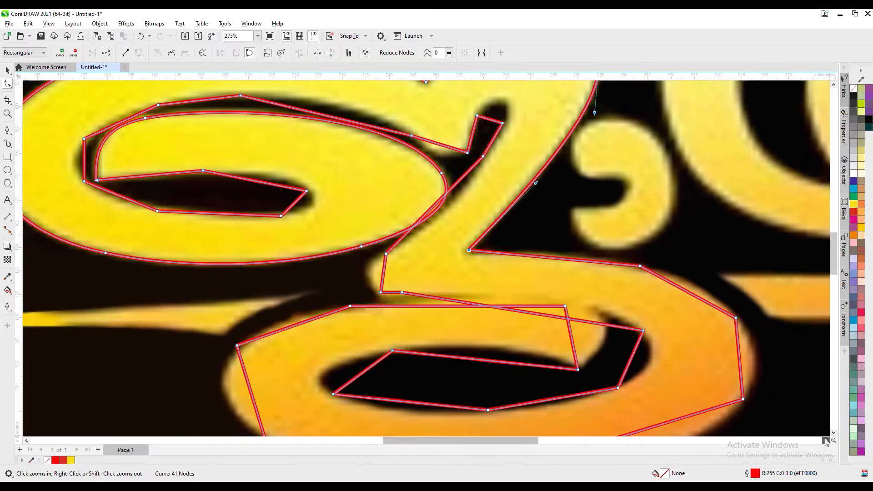
Step: Curve the outer right side of the bottom oval, removing the surplus corner nodes
{"action": "double_click", "coordinate": [478, 266]}
{"action": "left_click_drag", "start_coordinate": [501, 280], "coordinate": [530, 283]}
{"action": "double_click", "coordinate": [528, 283]}
{"action": "double_click", "coordinate": [574, 318]}
{"action": "left_click_drag", "start_coordinate": [577, 346], "coordinate": [607, 353]}
{"action": "scroll", "coordinate": [607, 353], "scroll_direction": "down", "scroll_amount": 2}
{"action": "double_click", "coordinate": [594, 252]}
{"action": "double_click", "coordinate": [581, 293]}
Step: Round the bottom edge and lower-left corner of the bottom oval
{"action": "left_click_drag", "start_coordinate": [397, 349], "coordinate": [486, 362]}
{"action": "double_click", "coordinate": [486, 346]}
{"action": "double_click", "coordinate": [337, 366]}
{"action": "left_click", "coordinate": [103, 333]}
{"action": "double_click", "coordinate": [208, 358]}
{"action": "double_click", "coordinate": [104, 333]}
{"action": "left_click", "coordinate": [75, 239]}
{"action": "left_click_drag", "start_coordinate": [106, 341], "coordinate": [31, 298]}
Step: Smooth the bottom oval's left side and upper edge by swapping corner nodes for new curve nodes
{"action": "left_click_drag", "start_coordinate": [209, 359], "coordinate": [205, 359]}
{"action": "double_click", "coordinate": [62, 280]}
{"action": "double_click", "coordinate": [75, 239]}
{"action": "double_click", "coordinate": [126, 213]}
{"action": "double_click", "coordinate": [189, 200]}
{"action": "left_click_drag", "start_coordinate": [403, 200], "coordinate": [419, 203]}
{"action": "double_click", "coordinate": [267, 196]}
Step: Round the right tip of the bottom oval's inner spiral end and adjust its inner corner
{"action": "double_click", "coordinate": [366, 199]}
{"action": "double_click", "coordinate": [420, 203]}
{"action": "left_click_drag", "start_coordinate": [416, 263], "coordinate": [417, 261]}
{"action": "left_click_drag", "start_coordinate": [420, 219], "coordinate": [443, 225]}
{"action": "left_click_drag", "start_coordinate": [417, 260], "coordinate": [418, 260]}
Step: Curve the upper edge and left end of the hole inside the bottom oval
{"action": "left_click_drag", "start_coordinate": [333, 253], "coordinate": [331, 239]}
{"action": "double_click", "coordinate": [306, 240]}
{"action": "left_click_drag", "start_coordinate": [201, 266], "coordinate": [129, 258]}
{"action": "double_click", "coordinate": [231, 245]}
{"action": "left_click_drag", "start_coordinate": [171, 288], "coordinate": [174, 287]}
Step: Curve the lower edge of the bottom oval's hole and remove its surplus nodes
{"action": "left_click_drag", "start_coordinate": [301, 300], "coordinate": [260, 307]}
{"action": "left_click_drag", "start_coordinate": [368, 296], "coordinate": [370, 301]}
{"action": "double_click", "coordinate": [413, 293]}
{"action": "double_click", "coordinate": [232, 304]}
{"action": "double_click", "coordinate": [326, 304]}
{"action": "double_click", "coordinate": [456, 281]}
Step: Round the right end of the bottom oval's hole up to the gap above the spiral end
{"action": "left_click_drag", "start_coordinate": [482, 224], "coordinate": [481, 226]}
{"action": "left_click_drag", "start_coordinate": [472, 266], "coordinate": [493, 257]}
{"action": "double_click", "coordinate": [475, 271]}
{"action": "left_click_drag", "start_coordinate": [482, 225], "coordinate": [450, 207]}
{"action": "left_click_drag", "start_coordinate": [466, 222], "coordinate": [470, 216]}
Step: Curve the left bulge of the letter's neck where it meets the bottom oval
{"action": "double_click", "coordinate": [240, 186]}
{"action": "left_click_drag", "start_coordinate": [221, 186], "coordinate": [220, 193]}
{"action": "left_click", "coordinate": [221, 175]}
{"action": "scroll", "coordinate": [218, 148], "scroll_direction": "down", "scroll_amount": 1}
Step: Round the top of the narrow dark slit beside the slanted stroke and remove its corner node
{"action": "scroll", "coordinate": [425, 240], "scroll_direction": "up", "scroll_amount": 2}
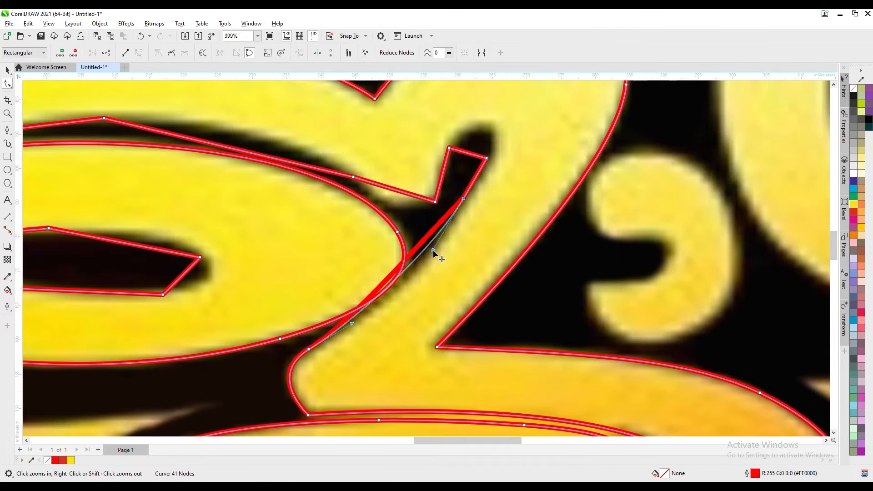
{"action": "left_click_drag", "start_coordinate": [489, 138], "coordinate": [489, 131]}
{"action": "left_click_drag", "start_coordinate": [471, 140], "coordinate": [449, 153]}
{"action": "double_click", "coordinate": [471, 130]}
{"action": "double_click", "coordinate": [449, 148]}
Step: Convert the short segment left of the slit to a curve and bend it into a rounded dip
{"action": "right_click", "coordinate": [393, 188]}
{"action": "left_click", "coordinate": [413, 250]}
{"action": "left_click_drag", "start_coordinate": [394, 190], "coordinate": [397, 203]}
{"action": "left_click_drag", "start_coordinate": [436, 202], "coordinate": [439, 198]}
{"action": "double_click", "coordinate": [377, 196]}
Step: Smooth the upper edge of the thin gap above the inner loop, removing the surplus nodes
{"action": "double_click", "coordinate": [354, 177]}
{"action": "double_click", "coordinate": [259, 138]}
{"action": "left_click_drag", "start_coordinate": [333, 175], "coordinate": [338, 168]}
{"action": "double_click", "coordinate": [105, 118]}
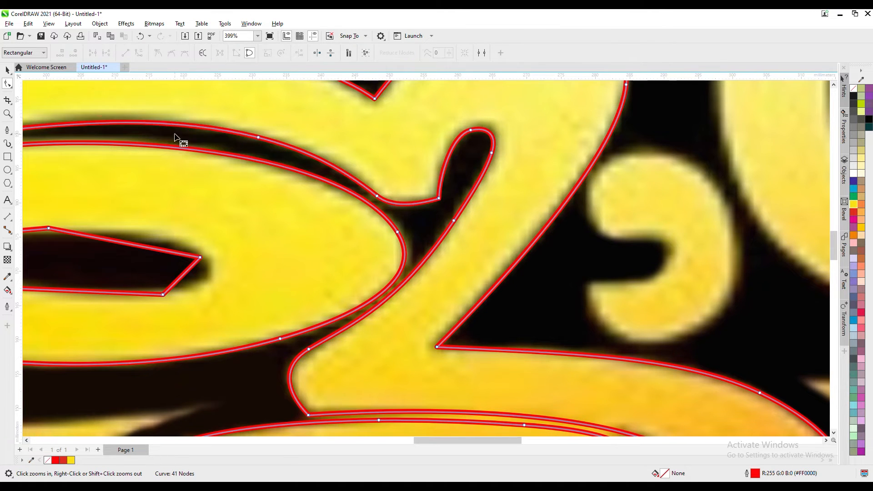
Step: Smooth the upper edge of the thin dark gap above the inner loop, removing the surplus nodes
{"action": "scroll", "coordinate": [175, 135], "scroll_direction": "down", "scroll_amount": 3}
{"action": "scroll", "coordinate": [94, 135], "scroll_direction": "up", "scroll_amount": 2}
{"action": "left_click_drag", "start_coordinate": [356, 128], "coordinate": [355, 123]}
{"action": "double_click", "coordinate": [329, 124]}
{"action": "double_click", "coordinate": [235, 136]}
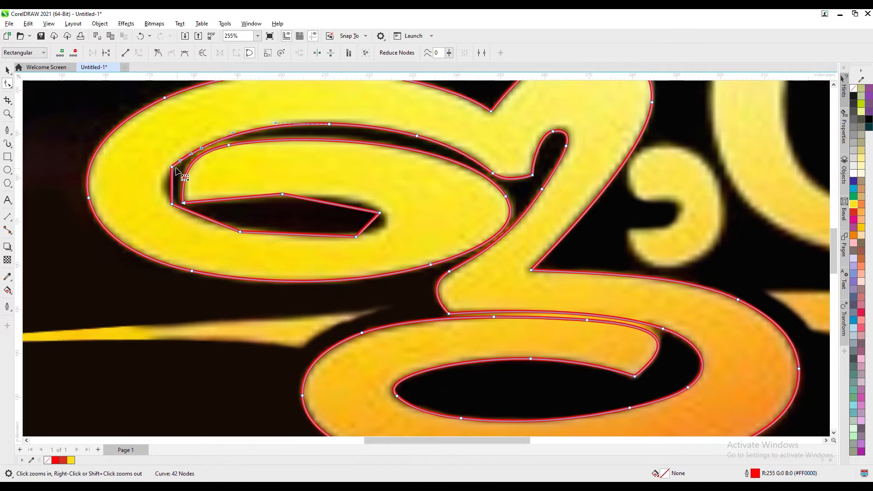
Step: Round the inner loop's left end and smooth the lower edge of its dark hole, removing the corner nodes
{"action": "double_click", "coordinate": [165, 183]}
{"action": "double_click", "coordinate": [172, 204]}
{"action": "left_click_drag", "start_coordinate": [261, 229], "coordinate": [265, 238]}
{"action": "key", "text": "Delete"}
{"action": "double_click", "coordinate": [276, 232]}
{"action": "double_click", "coordinate": [356, 237]}
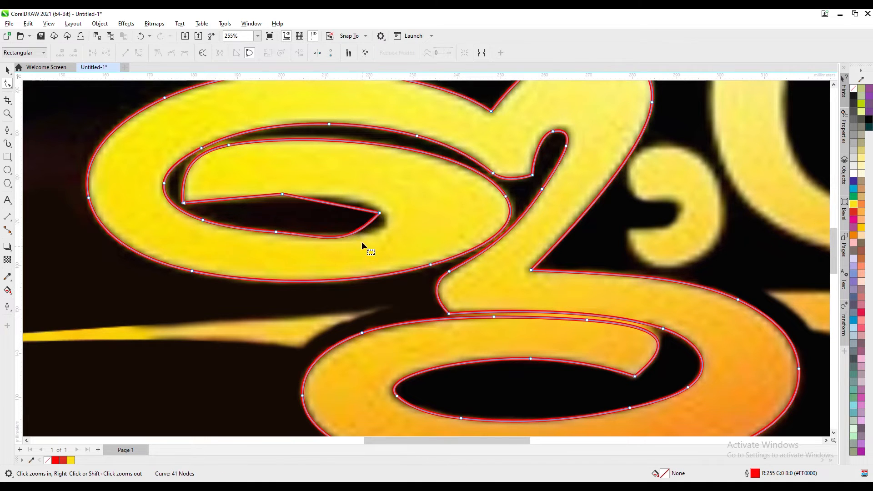
Step: Round the pointed end of the dark hole and curve its upper edge, removing the surplus nodes
{"action": "double_click", "coordinate": [385, 223]}
{"action": "left_click_drag", "start_coordinate": [283, 194], "coordinate": [295, 195]}
{"action": "double_click", "coordinate": [363, 204]}
{"action": "double_click", "coordinate": [383, 213]}
{"action": "double_click", "coordinate": [293, 194]}
Step: Finish the node editing and fill the traced letter with cyan
{"action": "key", "text": "space"}
{"action": "scroll", "coordinate": [361, 225], "scroll_direction": "down", "scroll_amount": 2}
{"action": "left_click", "coordinate": [854, 189]}
Step: Trace the small hook-shaped character beside the cyan letter with straight Pen segments
{"action": "left_click_drag", "start_coordinate": [591, 440], "coordinate": [707, 440]}
{"action": "scroll", "coordinate": [226, 177], "scroll_direction": "up", "scroll_amount": 2}
{"action": "left_click", "coordinate": [7, 130]}
{"action": "left_click", "coordinate": [234, 255]}
{"action": "left_click", "coordinate": [263, 256]}
{"action": "left_click", "coordinate": [273, 274]}
{"action": "left_click", "coordinate": [247, 285]}
Step: Convert the hook outline to curves and round its outer edge along the top, right side and base
{"action": "left_click", "coordinate": [7, 83]}
{"action": "right_click", "coordinate": [236, 238]}
{"action": "left_click", "coordinate": [269, 300]}
{"action": "double_click", "coordinate": [239, 211]}
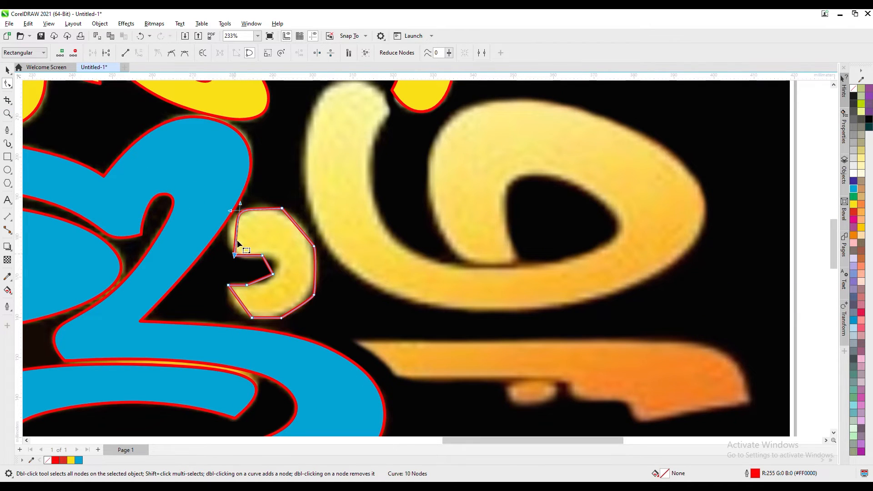
{"action": "double_click", "coordinate": [303, 225]}
{"action": "double_click", "coordinate": [314, 246]}
{"action": "left_click_drag", "start_coordinate": [314, 295], "coordinate": [317, 269]}
{"action": "double_click", "coordinate": [282, 318]}
Step: Curve the hook's lower tip and its inner notch, removing the corner nodes
{"action": "left_click_drag", "start_coordinate": [242, 303], "coordinate": [250, 287]}
{"action": "double_click", "coordinate": [268, 280]}
{"action": "double_click", "coordinate": [273, 274]}
{"action": "double_click", "coordinate": [262, 256]}
{"action": "left_click_drag", "start_coordinate": [234, 255], "coordinate": [234, 259]}
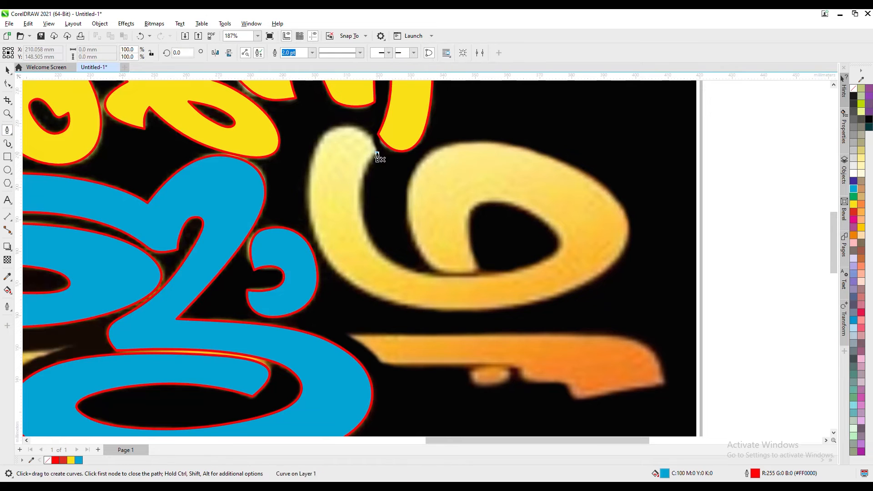
Step: Trace the large letter with its open left stroke and looped bowl as a rough straight-segment Pen outline
{"action": "left_click", "coordinate": [377, 152]}
{"action": "left_click", "coordinate": [316, 149]}
{"action": "left_click", "coordinate": [323, 257]}
{"action": "left_click", "coordinate": [414, 308]}
{"action": "left_click", "coordinate": [537, 302]}
{"action": "left_click", "coordinate": [621, 257]}
{"action": "left_click", "coordinate": [612, 191]}
{"action": "left_click", "coordinate": [482, 143]}
{"action": "left_click", "coordinate": [406, 201]}
{"action": "left_click", "coordinate": [427, 262]}
{"action": "left_click", "coordinate": [480, 268]}
{"action": "left_click", "coordinate": [468, 221]}
{"action": "left_click", "coordinate": [501, 203]}
{"action": "left_click", "coordinate": [551, 228]}
{"action": "left_click", "coordinate": [542, 262]}
{"action": "left_click", "coordinate": [469, 280]}
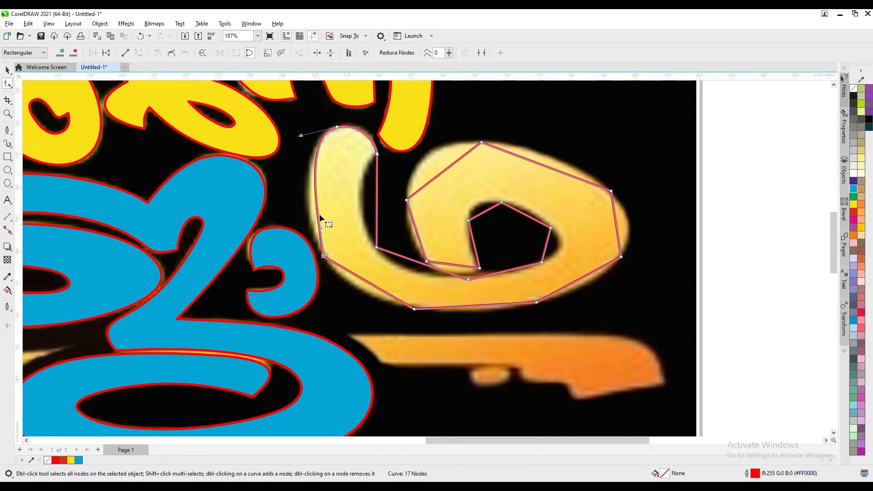
Step: Curve the large letter's outer left side and underside to follow the image, removing the corner nodes
{"action": "left_click_drag", "start_coordinate": [323, 256], "coordinate": [311, 227]}
{"action": "left_click_drag", "start_coordinate": [415, 309], "coordinate": [487, 309]}
{"action": "double_click", "coordinate": [414, 307]}
{"action": "double_click", "coordinate": [451, 310]}
{"action": "double_click", "coordinate": [537, 302]}
{"action": "left_click_drag", "start_coordinate": [545, 298], "coordinate": [614, 280]}
{"action": "double_click", "coordinate": [578, 287]}
Step: Round the right side, top and left shoulder of the large letter's bowl, removing the surplus nodes
{"action": "double_click", "coordinate": [621, 257]}
{"action": "left_click_drag", "start_coordinate": [619, 247], "coordinate": [641, 226]}
{"action": "double_click", "coordinate": [629, 226]}
{"action": "double_click", "coordinate": [611, 191]}
{"action": "left_click_drag", "start_coordinate": [512, 154], "coordinate": [538, 149]}
{"action": "double_click", "coordinate": [544, 156]}
{"action": "left_click_drag", "start_coordinate": [409, 138], "coordinate": [409, 138]}
{"action": "double_click", "coordinate": [419, 165]}
{"action": "double_click", "coordinate": [408, 201]}
{"action": "left_click", "coordinate": [427, 262]}
Step: Curve the inner edge of the left stroke and continue it smoothly beneath the bowl
{"action": "left_click_drag", "start_coordinate": [377, 206], "coordinate": [360, 202]}
{"action": "double_click", "coordinate": [361, 202]}
{"action": "double_click", "coordinate": [377, 247]}
{"action": "left_click_drag", "start_coordinate": [439, 269], "coordinate": [395, 269]}
{"action": "left_click_drag", "start_coordinate": [505, 272], "coordinate": [517, 276]}
{"action": "double_click", "coordinate": [501, 273]}
Step: Round the right side and top of the bowl's inner hole, removing the corner nodes
{"action": "double_click", "coordinate": [542, 262]}
{"action": "left_click_drag", "start_coordinate": [547, 246], "coordinate": [573, 254]}
{"action": "double_click", "coordinate": [557, 251]}
{"action": "double_click", "coordinate": [551, 228]}
{"action": "double_click", "coordinate": [538, 217]}
{"action": "double_click", "coordinate": [501, 202]}
Step: Shape the left edge of the inner hole and round the foot of the bowl's inner stroke
{"action": "left_click_drag", "start_coordinate": [480, 268], "coordinate": [480, 270]}
{"action": "mouse_move", "coordinate": [477, 205]}
{"action": "left_mouse_down"}
{"action": "mouse_move", "coordinate": [491, 214]}
{"action": "mouse_move", "coordinate": [478, 206]}
{"action": "left_mouse_up"}
{"action": "left_click_drag", "start_coordinate": [417, 244], "coordinate": [414, 244]}
{"action": "double_click", "coordinate": [415, 243]}
{"action": "double_click", "coordinate": [427, 261]}
{"action": "left_click_drag", "start_coordinate": [448, 268], "coordinate": [449, 273]}
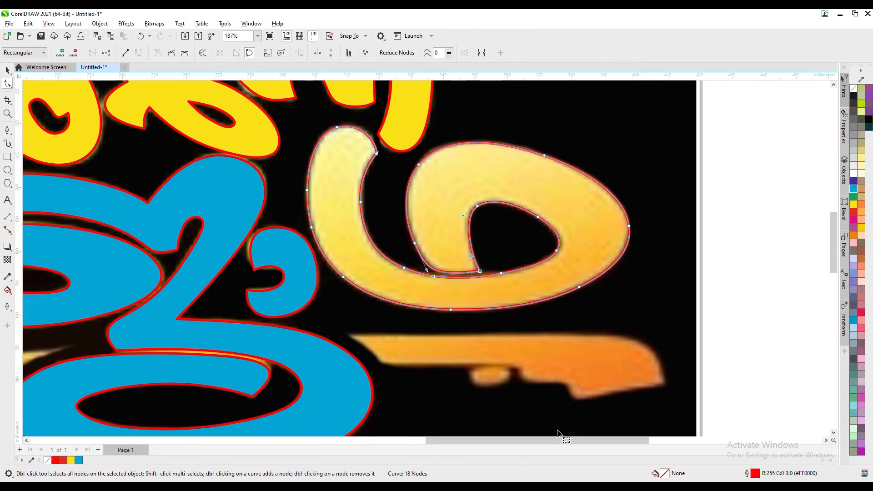
Step: Trace the long underline below the lettering, from its thin left tip to its stepped right end, as one closed Pen outline
{"action": "key", "text": "space"}
{"action": "scroll", "coordinate": [679, 300], "scroll_direction": "down", "scroll_amount": 2}
{"action": "left_click", "coordinate": [681, 302]}
{"action": "left_click", "coordinate": [7, 130]}
{"action": "left_click", "coordinate": [84, 245]}
{"action": "left_click", "coordinate": [537, 218]}
{"action": "left_click", "coordinate": [675, 218]}
{"action": "left_click", "coordinate": [730, 248]}
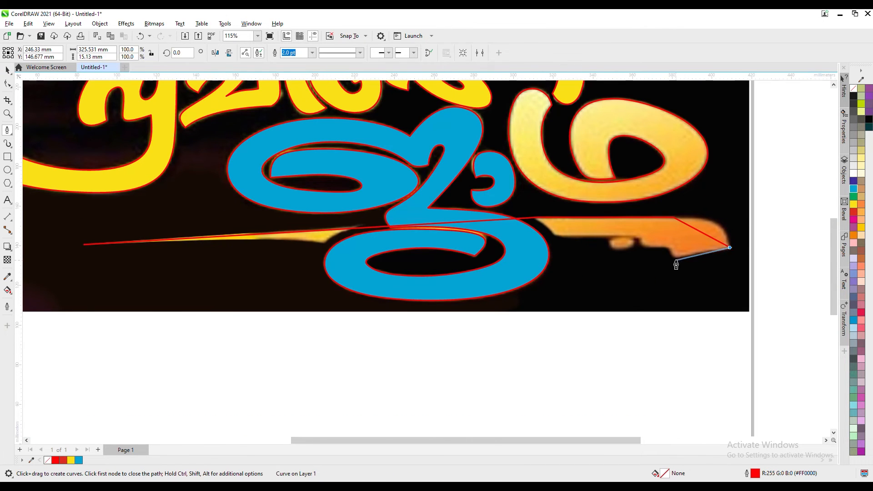
{"action": "left_click", "coordinate": [638, 237]}
{"action": "left_click", "coordinate": [558, 237]}
{"action": "left_click", "coordinate": [328, 246]}
{"action": "left_click", "coordinate": [271, 239]}
{"action": "left_click", "coordinate": [83, 245]}
Step: Straighten the underline's upper edge and round its upper right corner
{"action": "left_click", "coordinate": [7, 84]}
{"action": "scroll", "coordinate": [451, 296], "scroll_direction": "up", "scroll_amount": 1}
{"action": "double_click", "coordinate": [573, 185]}
{"action": "double_click", "coordinate": [483, 189]}
{"action": "left_click_drag", "start_coordinate": [482, 189], "coordinate": [482, 188]}
{"action": "left_click", "coordinate": [827, 441]}
{"action": "double_click", "coordinate": [484, 185]}
{"action": "double_click", "coordinate": [523, 185]}
{"action": "left_click_drag", "start_coordinate": [577, 212], "coordinate": [600, 178]}
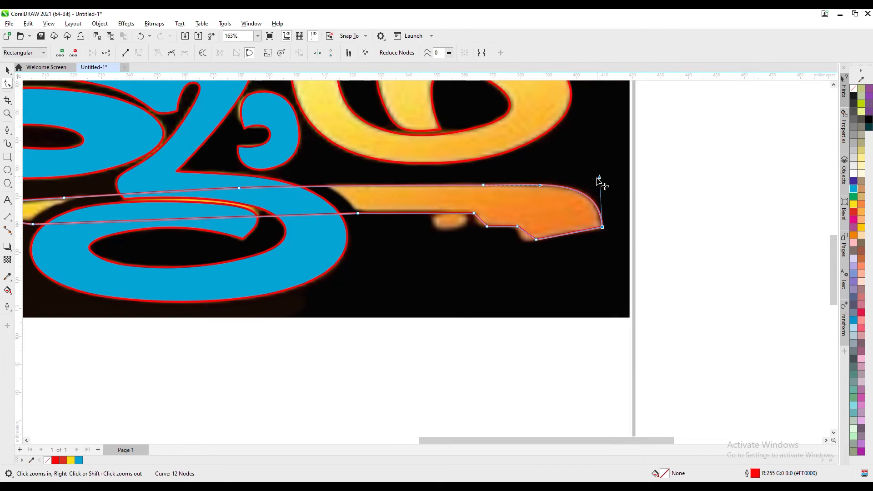
Step: Smooth the stepped notches under the underline's right end and extend its lower edge leftwards behind the cyan letter
{"action": "double_click", "coordinate": [491, 226]}
{"action": "right_click", "coordinate": [392, 213]}
{"action": "left_click", "coordinate": [417, 275]}
{"action": "left_click_drag", "start_coordinate": [358, 214], "coordinate": [257, 214]}
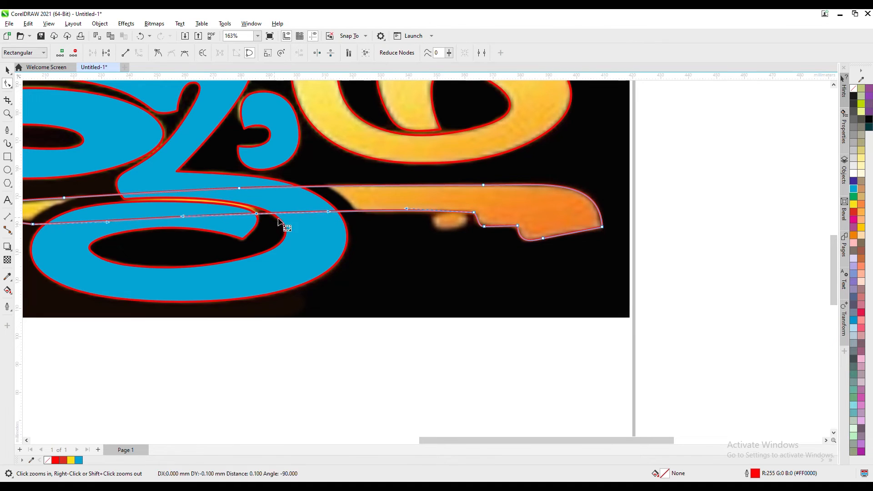
Step: Bend the lower edge of the underline's thin left tail to match the image
{"action": "scroll", "coordinate": [191, 217], "scroll_direction": "left", "scroll_amount": 2}
{"action": "left_click_drag", "start_coordinate": [395, 440], "coordinate": [319, 440]}
{"action": "left_click", "coordinate": [370, 215]}
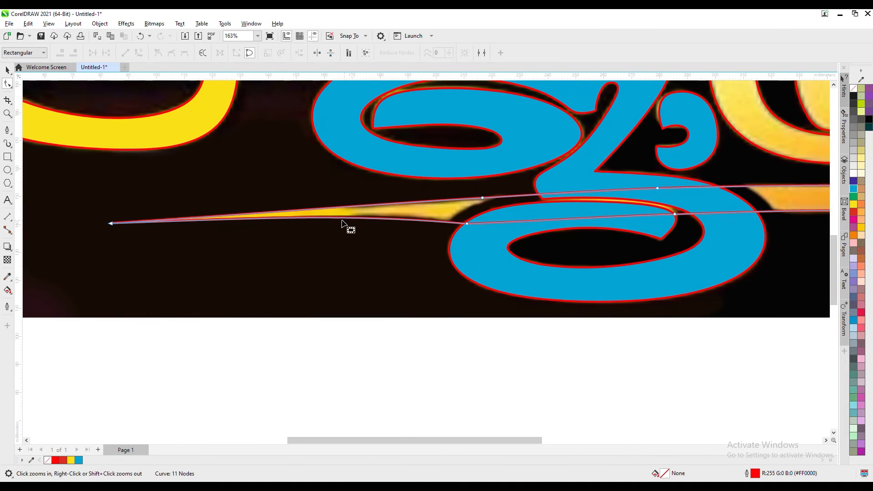
{"action": "left_click_drag", "start_coordinate": [371, 215], "coordinate": [381, 215]}
{"action": "key", "text": "Up"}
{"action": "left_click", "coordinate": [467, 224]}
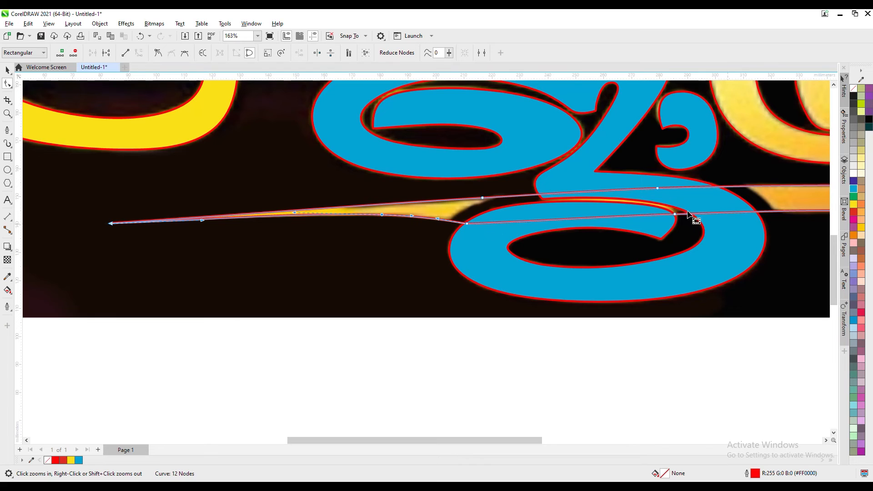
Step: Draw an ellipse and fit it around the bottom loop of the cyan letter
{"action": "key", "text": "space"}
{"action": "scroll", "coordinate": [251, 171], "scroll_direction": "down", "scroll_amount": 3}
{"action": "key", "text": "space"}
{"action": "key", "text": "F7"}
{"action": "left_click_drag", "start_coordinate": [336, 246], "coordinate": [524, 376]}
{"action": "key", "text": "space"}
{"action": "left_click_drag", "start_coordinate": [430, 310], "coordinate": [439, 237]}
{"action": "left_click_drag", "start_coordinate": [439, 305], "coordinate": [439, 272]}
{"action": "scroll", "coordinate": [493, 191], "scroll_direction": "up", "scroll_amount": 2}
{"action": "left_click_drag", "start_coordinate": [572, 247], "coordinate": [487, 248]}
Step: Position and copy the ellipse, then cut its shape out of the underline beside the bottom loop
{"action": "left_click_drag", "start_coordinate": [339, 307], "coordinate": [417, 297]}
{"action": "key", "text": "ctrl+c"}
{"action": "left_click", "coordinate": [587, 178], "text": "shift"}
{"action": "left_click", "coordinate": [346, 53]}
Step: Paste the copied ellipse, move it to the loop's left side and cut the underline there as well
{"action": "key", "text": "ctrl+v"}
{"action": "left_click_drag", "start_coordinate": [425, 236], "coordinate": [328, 260]}
{"action": "left_click", "coordinate": [587, 178], "text": "shift"}
{"action": "left_click", "coordinate": [521, 305]}
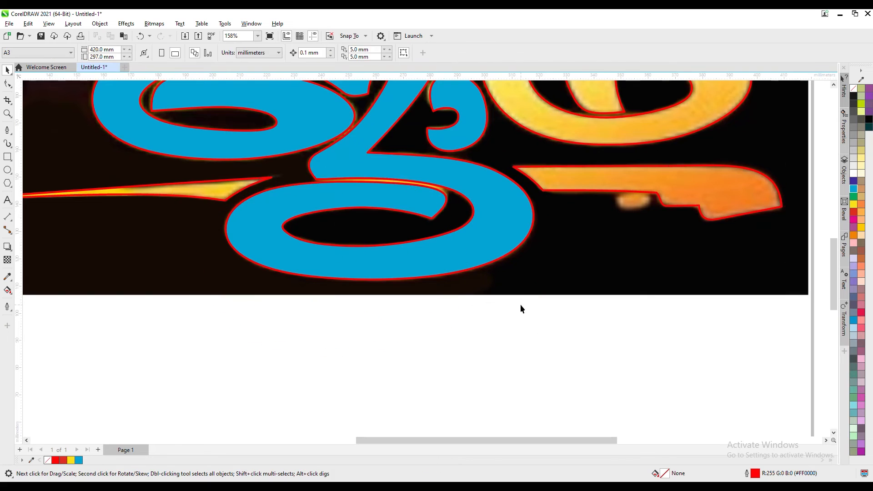
Step: Clear the background image from the page and remove the outlines of the yellow and red lettering
{"action": "scroll", "coordinate": [520, 309], "scroll_direction": "down", "scroll_amount": 4}
{"action": "right_click", "coordinate": [597, 180]}
{"action": "left_click_drag", "start_coordinate": [622, 310], "coordinate": [230, 141]}
{"action": "right_click", "coordinate": [854, 88]}
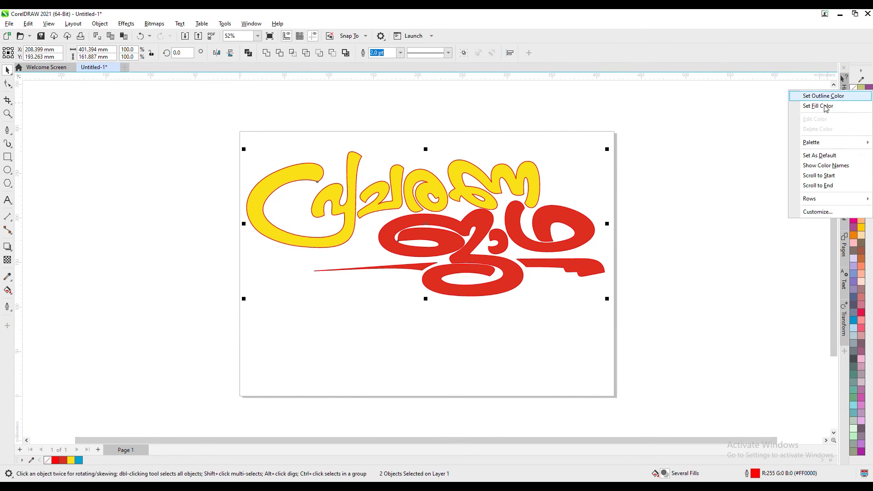
{"action": "left_click", "coordinate": [836, 95]}
{"action": "left_click", "coordinate": [682, 187]}
Step: Nudge the red lower word slightly left and group all the lettering together
{"action": "left_click", "coordinate": [513, 216]}
{"action": "key", "text": "Left"}
{"action": "key", "text": "Left"}
{"action": "key", "text": "Left"}
{"action": "key", "text": "Left"}
{"action": "key", "text": "Left"}
{"action": "key", "text": "Left"}
{"action": "left_click_drag", "start_coordinate": [688, 351], "coordinate": [230, 139]}
{"action": "key", "text": "ctrl+g"}
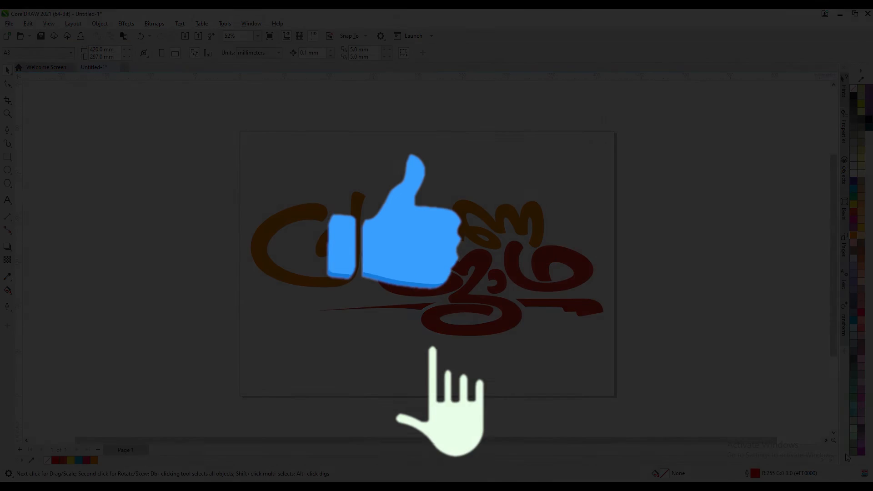